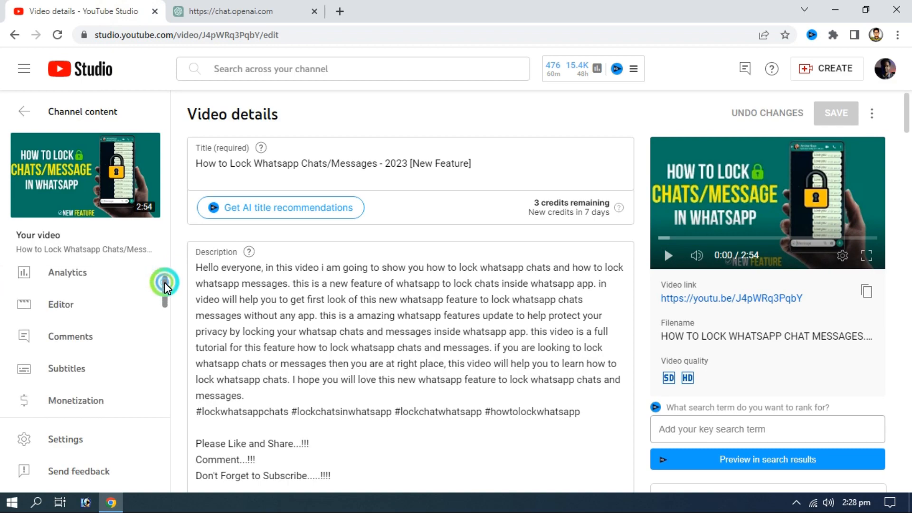
Open the video's subtitles, duplicate the automatic Hindi track for editing, and publish the copy
click(84, 347)
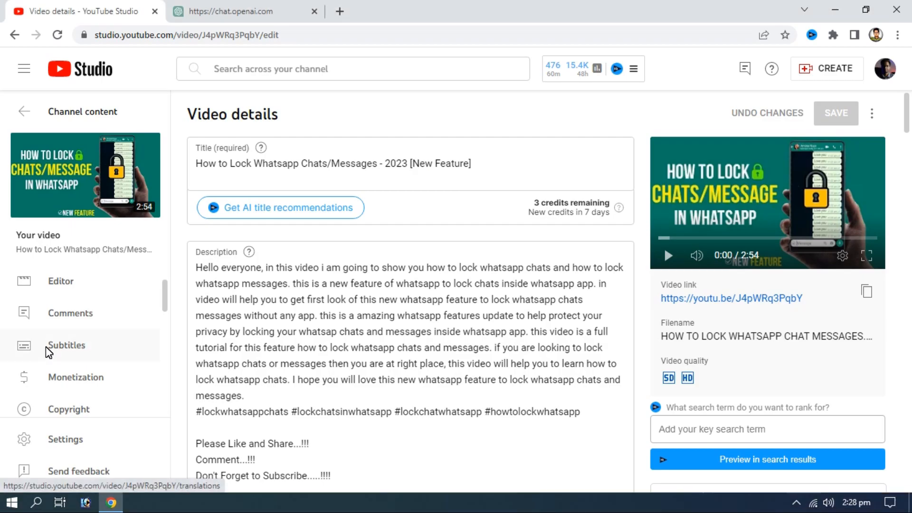
click(44, 346)
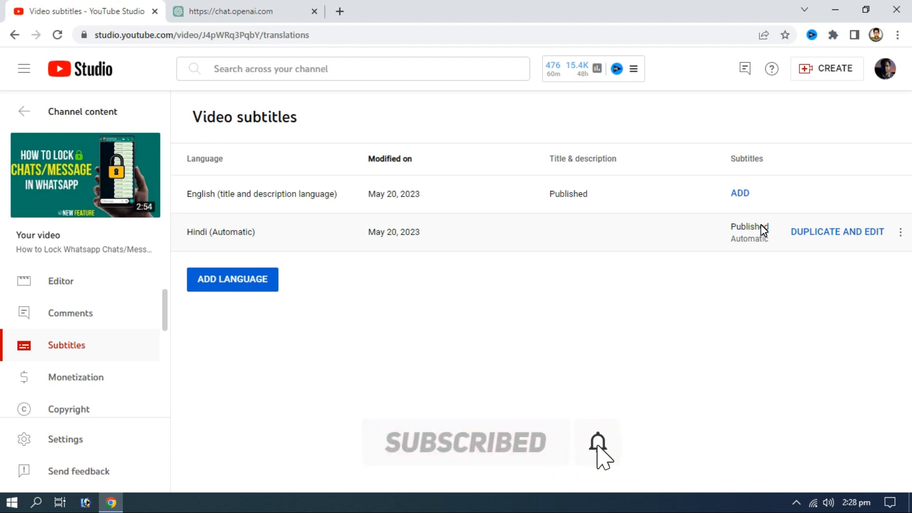
click(824, 232)
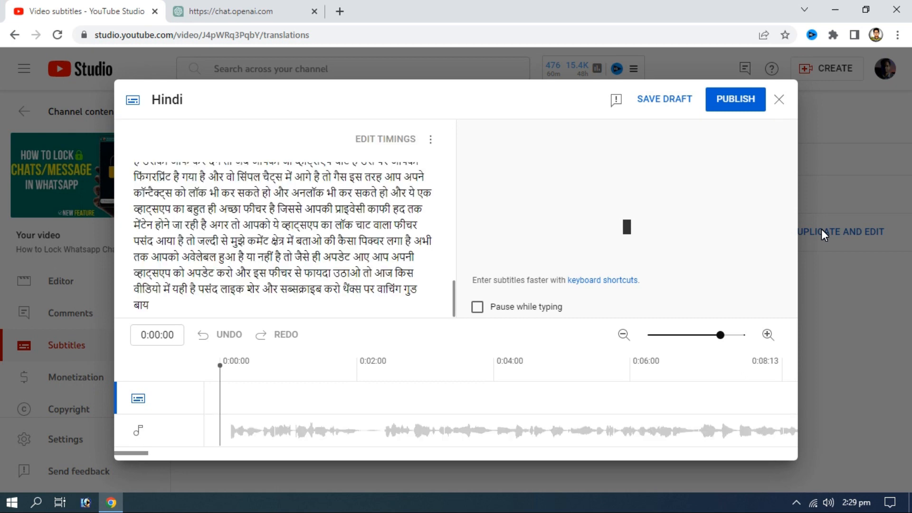
click(742, 103)
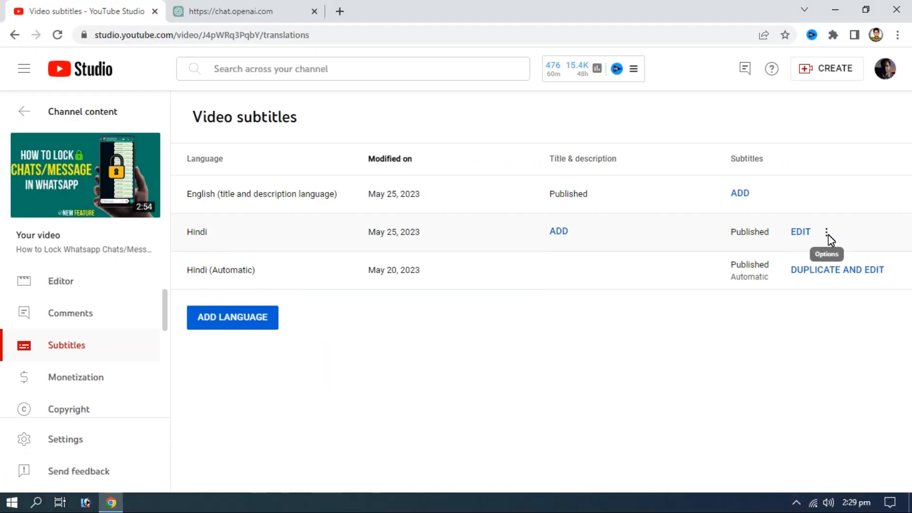
Download the published Hindi subtitles in .srt format
click(796, 233)
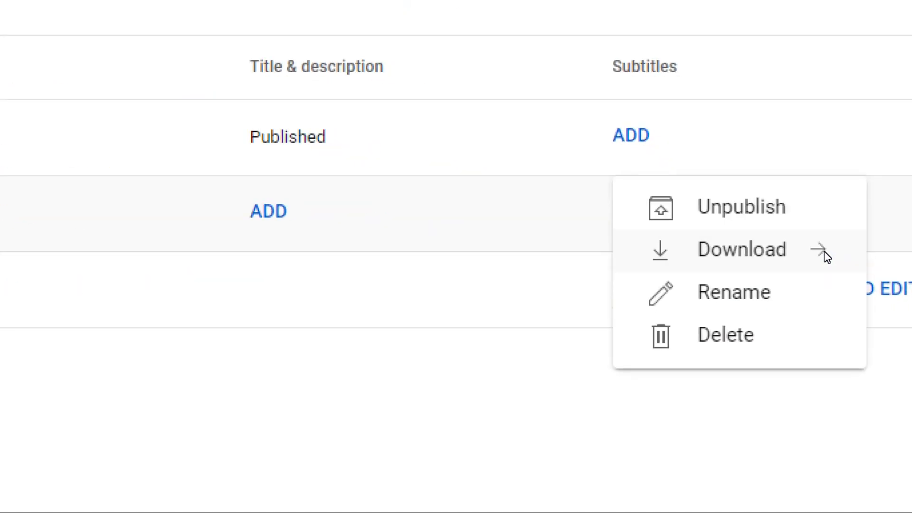
click(825, 254)
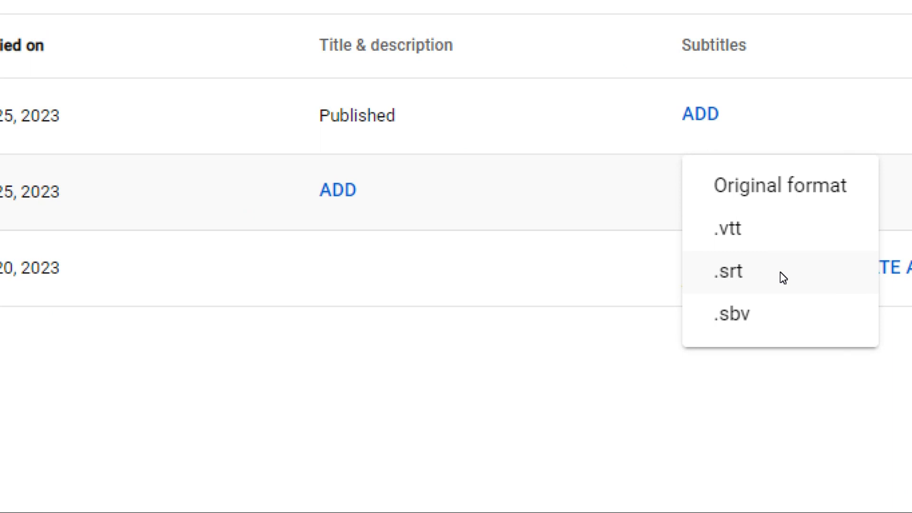
click(764, 273)
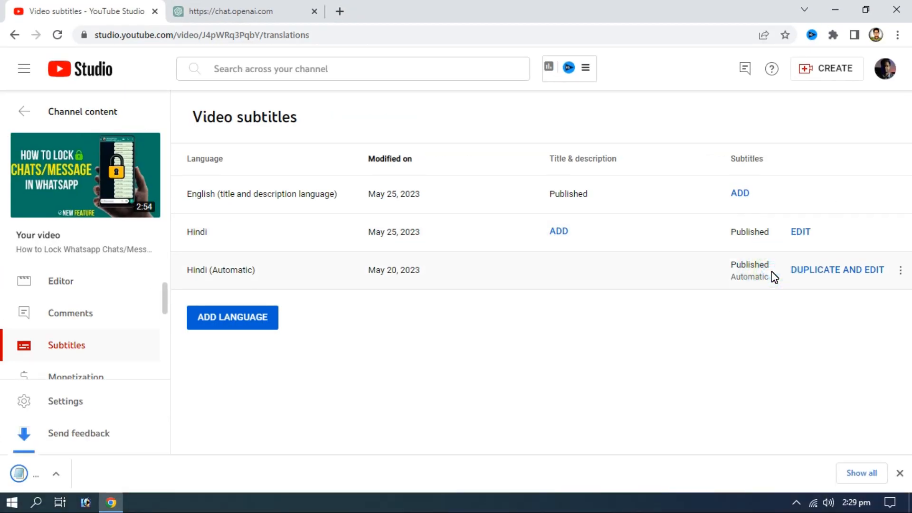
Open the downloaded captions (4).srt in Notepad, maximize it, and copy captions 1 to 15
click(148, 474)
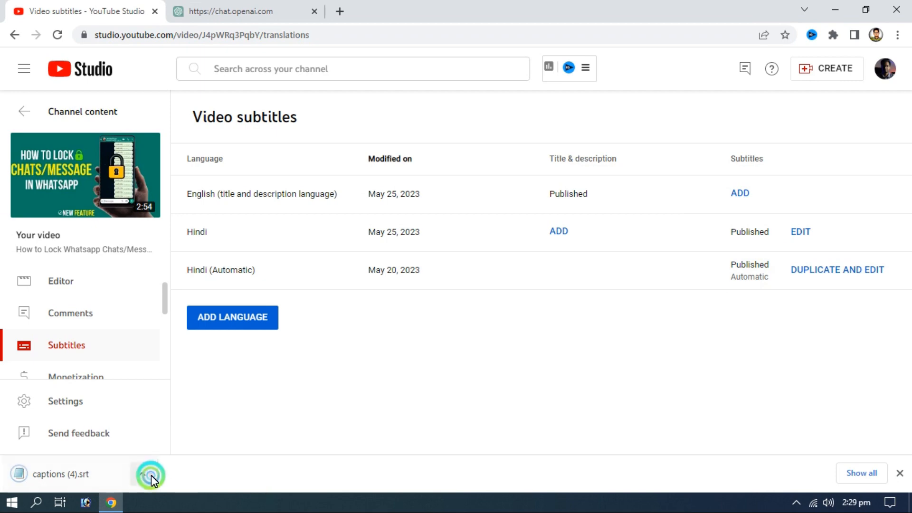
click(190, 389)
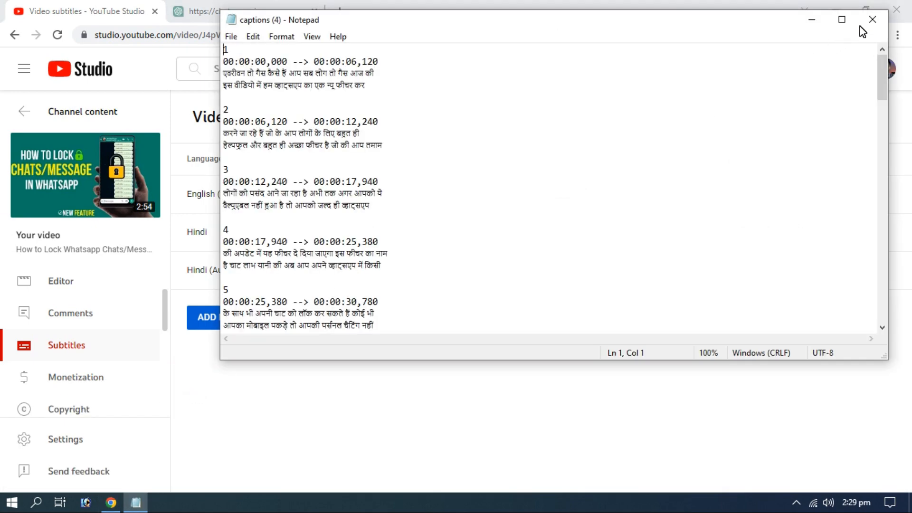
click(843, 19)
mouse_move(910, 81)
mouse_down()
mouse_move(903, 421)
mouse_move(907, 72)
mouse_up()
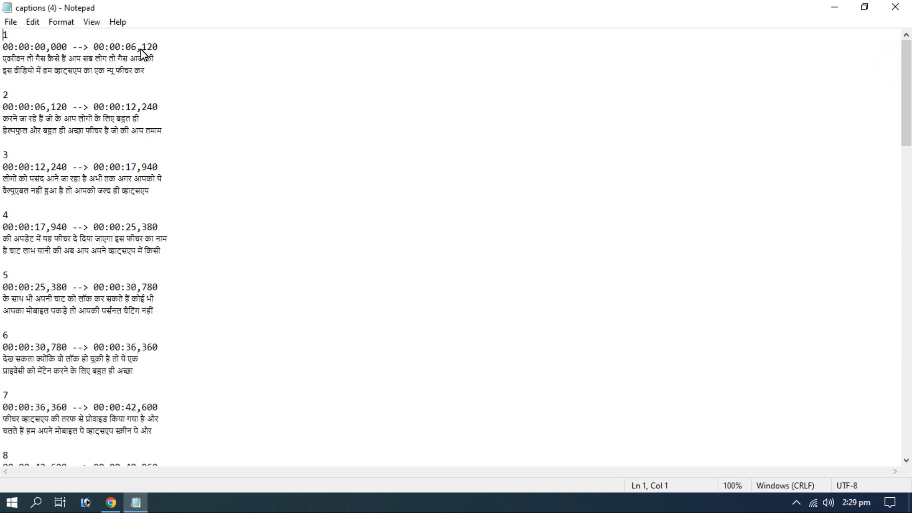
click(3, 39)
drag(4, 39, 189, 371)
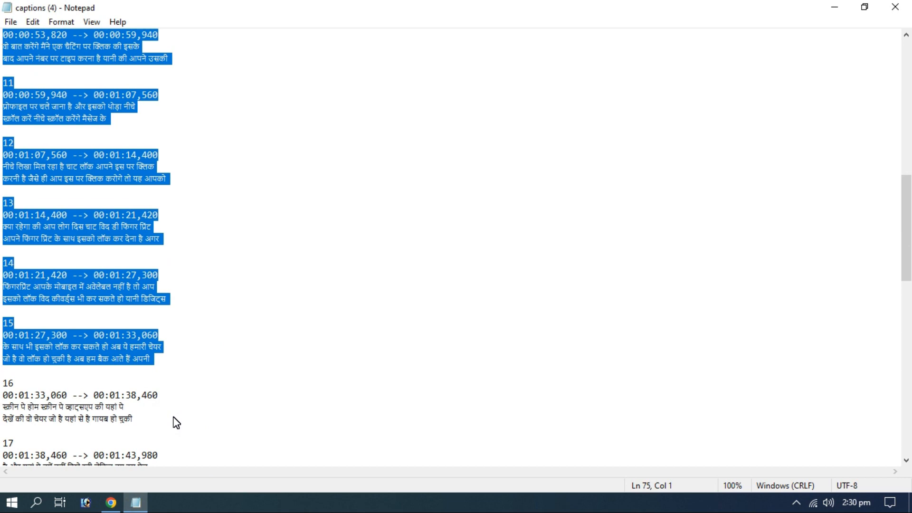
Switch to ChatGPT and send the prompt "translate hindi into english" followed by the copied captions 1 to 15
click(113, 505)
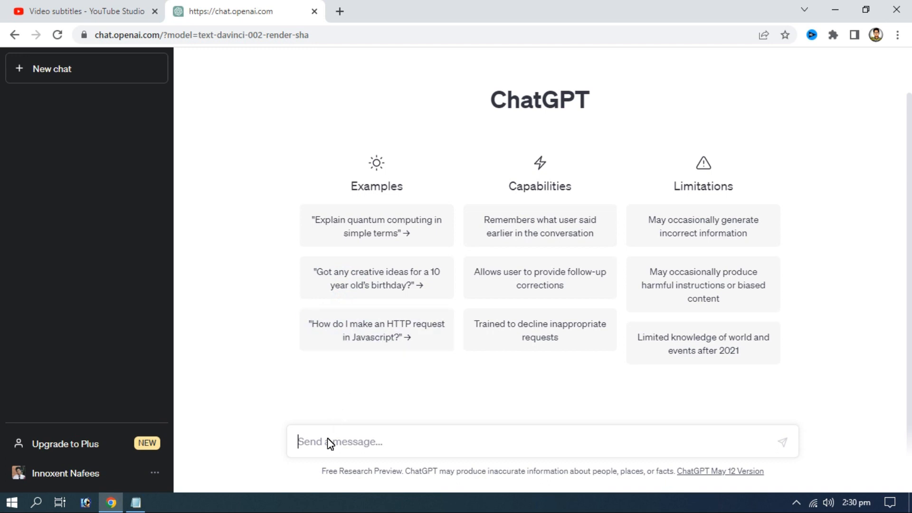
text(translate hindi into english)
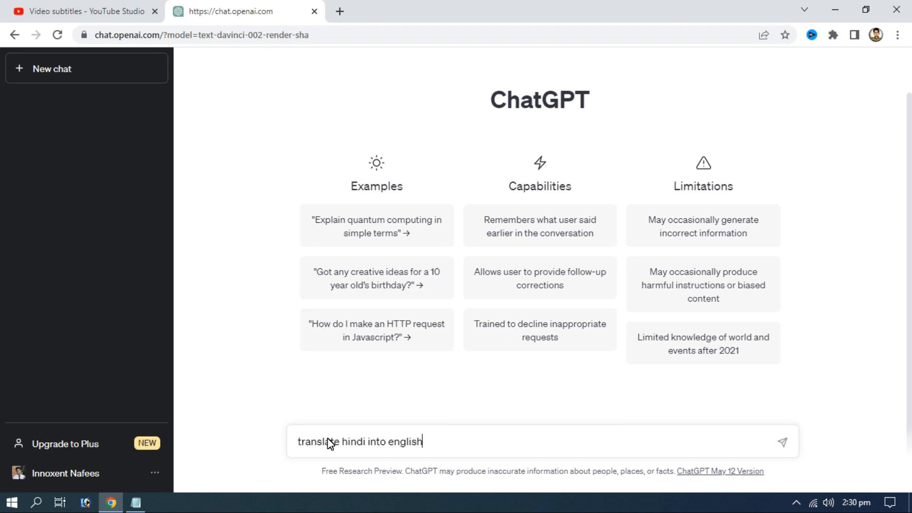
key(ctrl+v)
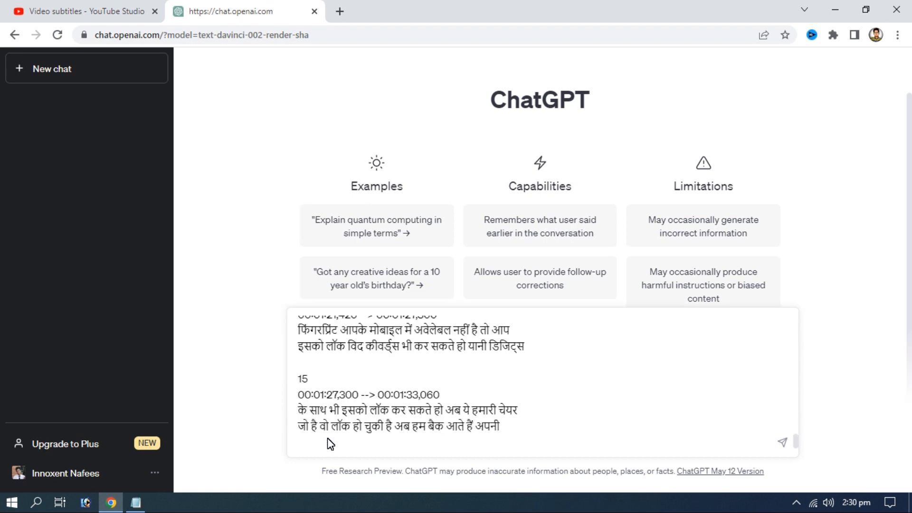
key(Return)
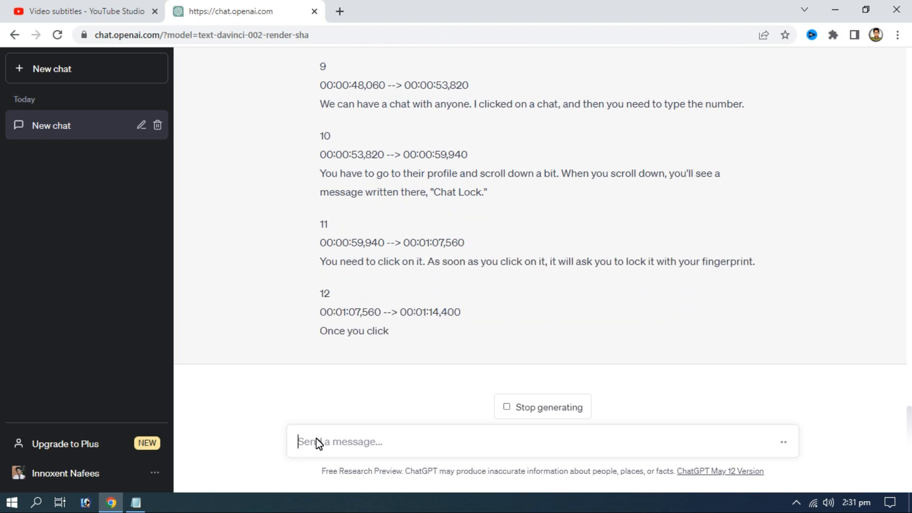
key(alt+Tab)
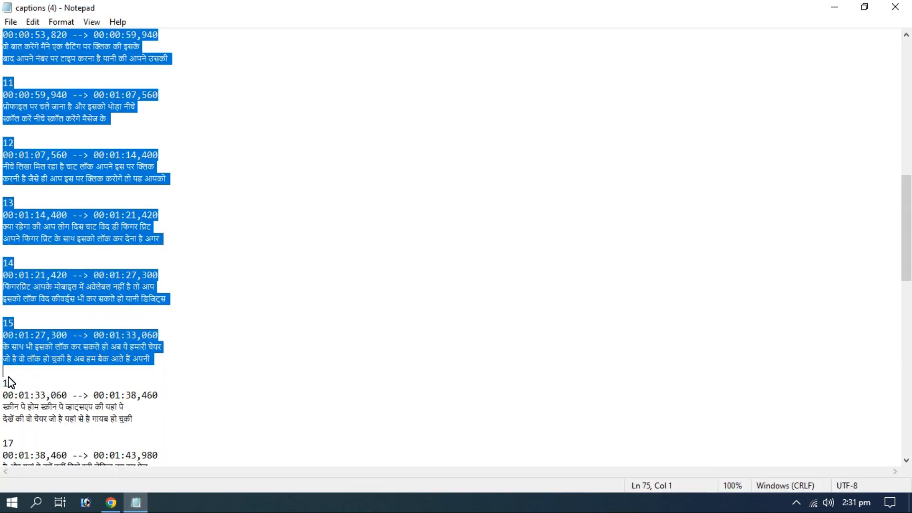
key(alt+Tab)
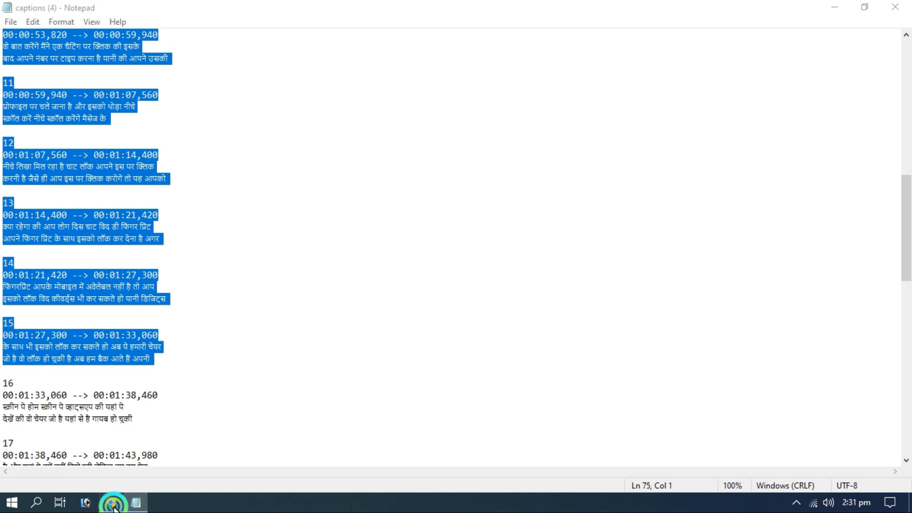
click(408, 321)
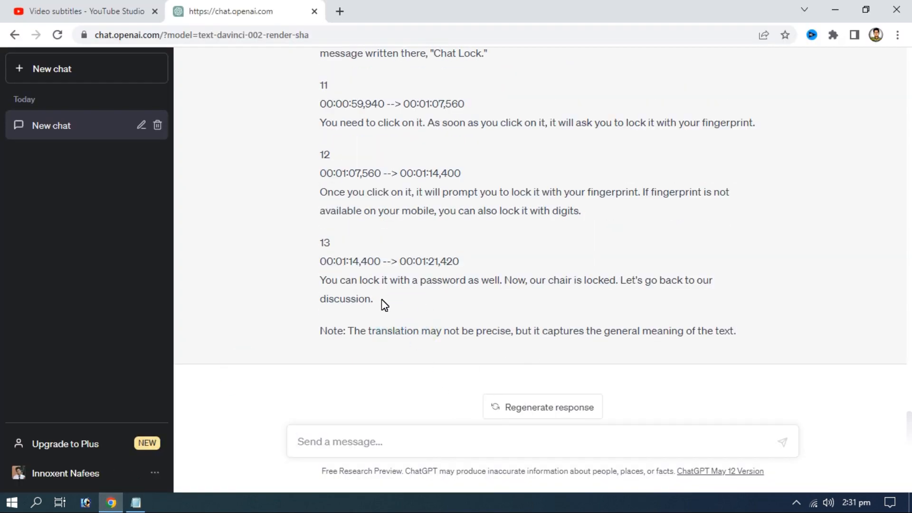
Copy translated captions 1 to 13 from the ChatGPT reply, leaving out the closing note, and paste them into a new Notepad document
drag(375, 300, 313, 366)
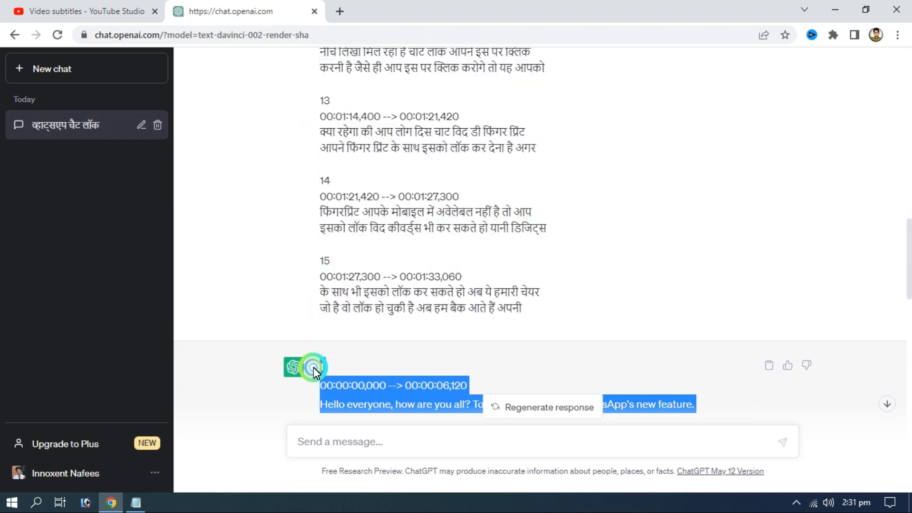
click(12, 502)
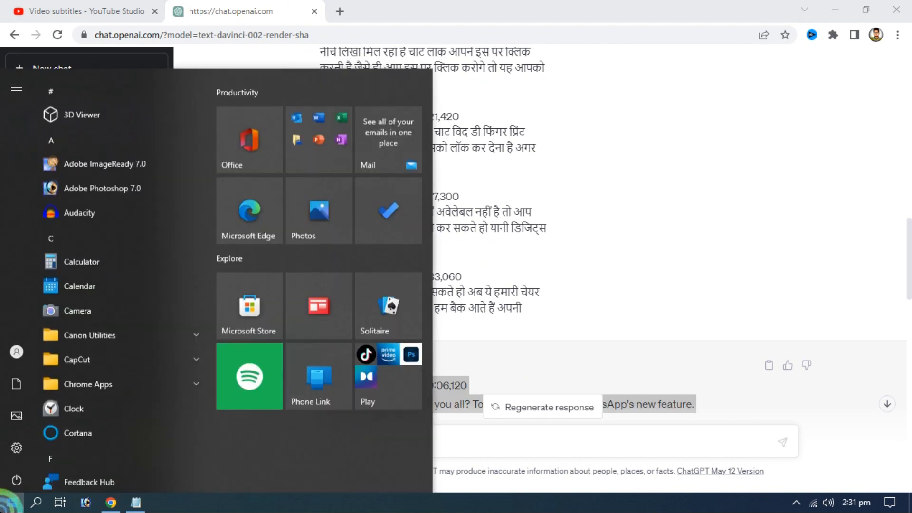
text(note)
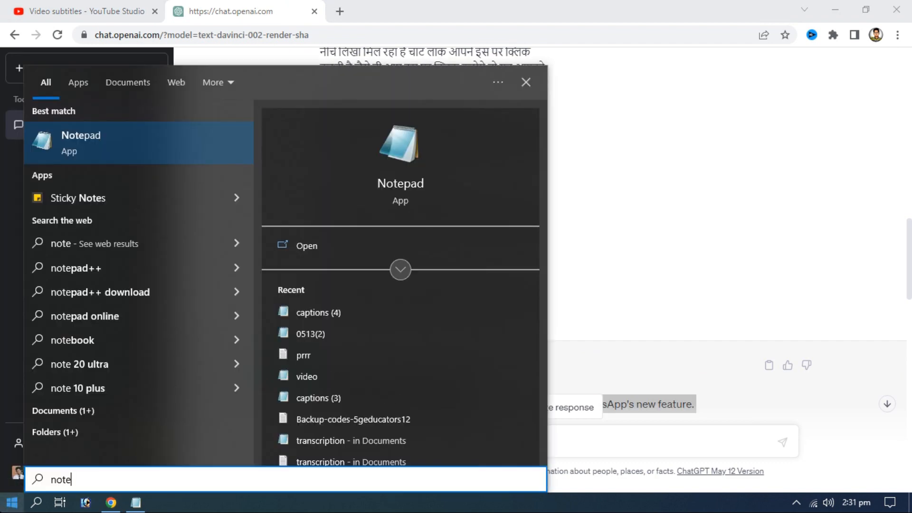
key(Return)
key(ctrl+v)
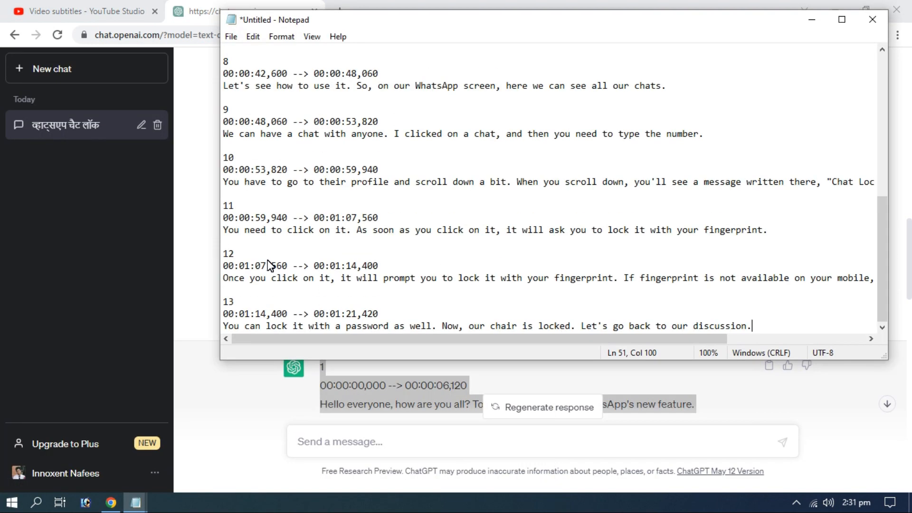
Add a blank line and a fresh line after caption 13 at the end of the new document
click(888, 222)
drag(887, 222, 879, 306)
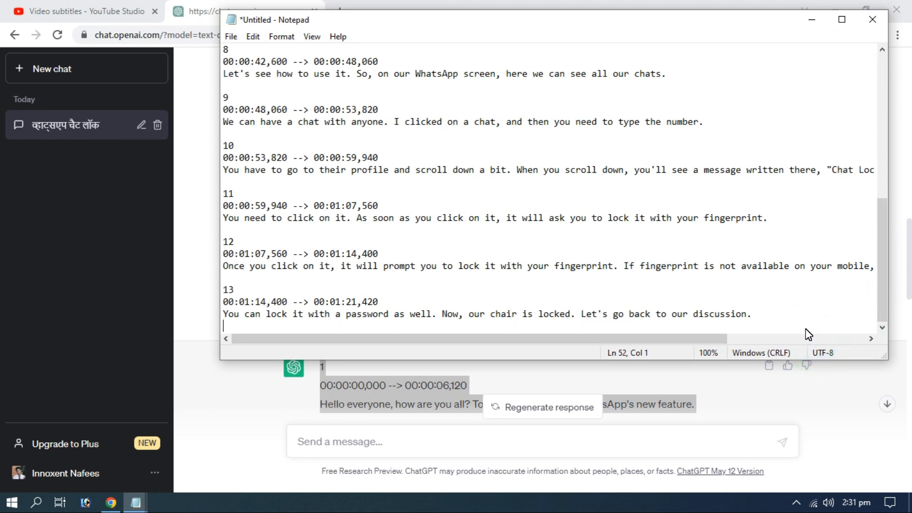
key(Return)
key(Return)
key(BackSpace)
key(Return)
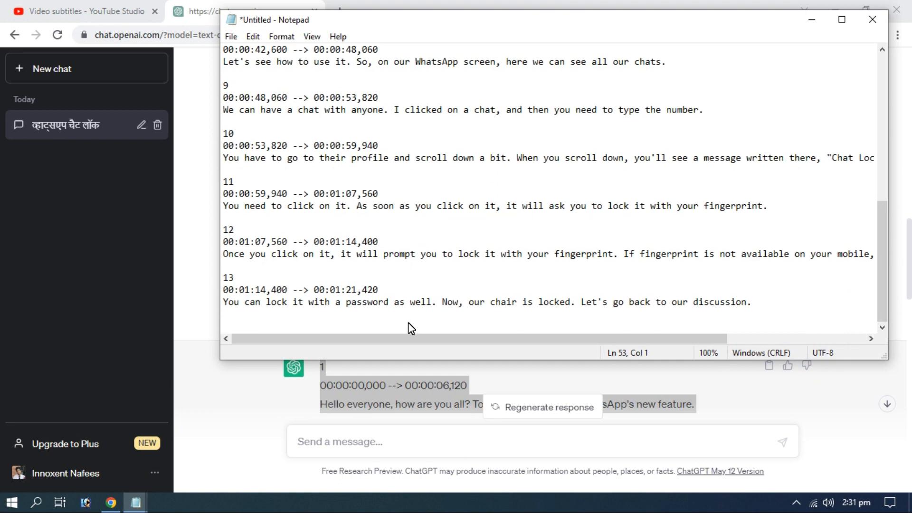
Switch to the captions (4) file and copy the Hindi captions from 14 to 28
mouse_move(135, 494)
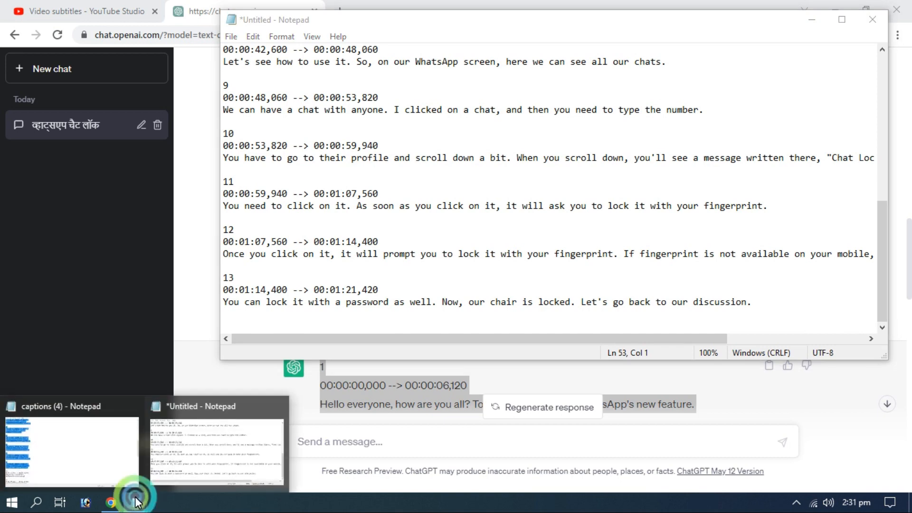
click(86, 455)
mouse_move(907, 214)
mouse_down()
mouse_move(905, 240)
mouse_move(904, 231)
mouse_up()
drag(1, 195, 170, 445)
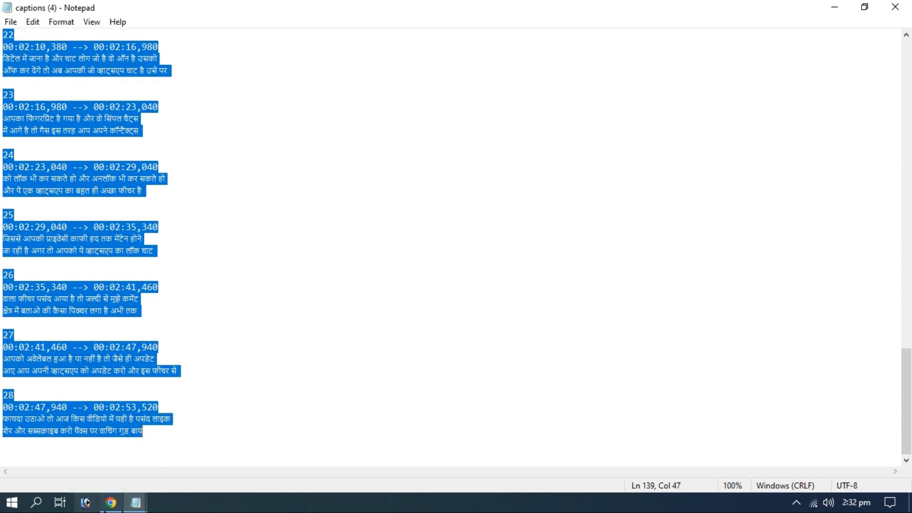
Return to ChatGPT and send "translate into english" followed by the copied Hindi captions 14 to 28
click(111, 503)
click(354, 441)
text(translate into english)
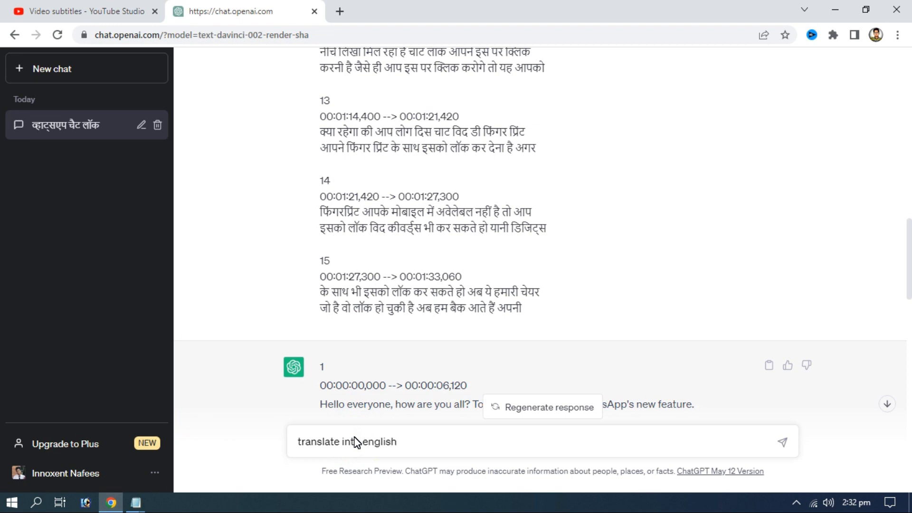
key(ctrl+v)
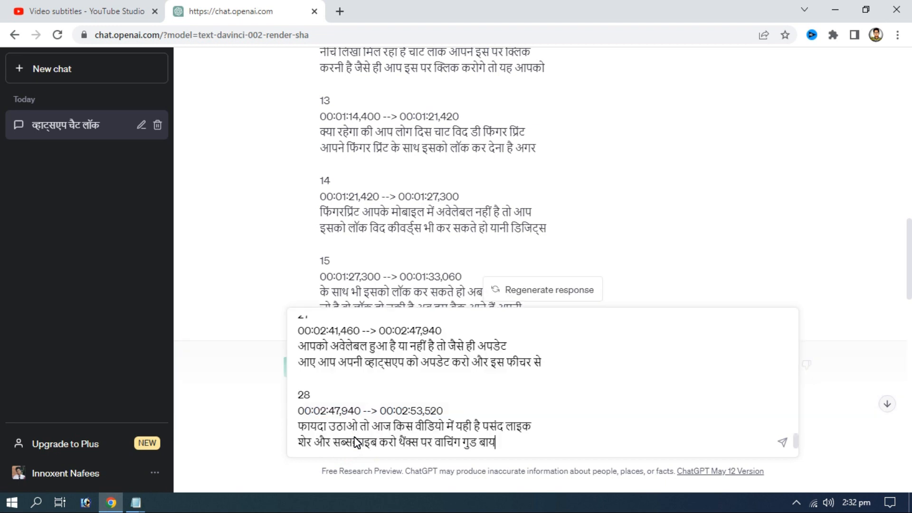
key(Return)
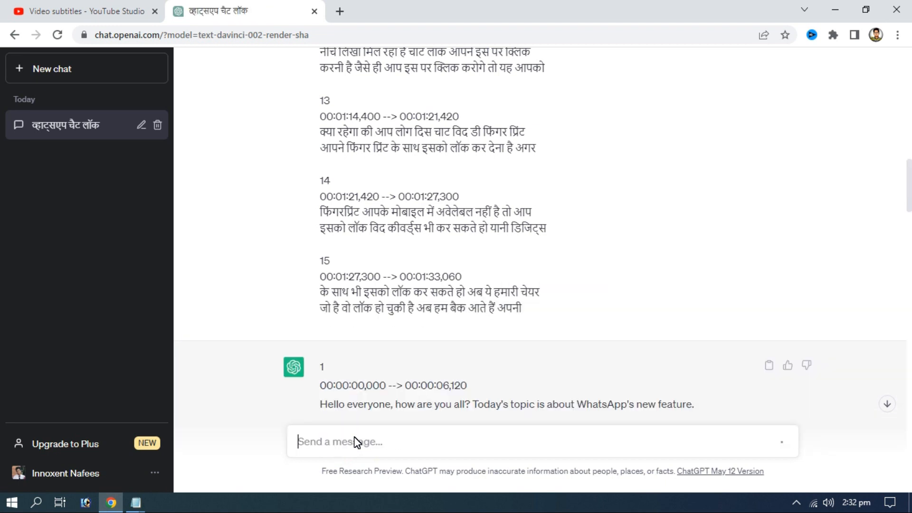
Copy translated captions 14 to 28 from the ChatGPT reply and append them after caption 13 in the untitled Notepad document
click(886, 405)
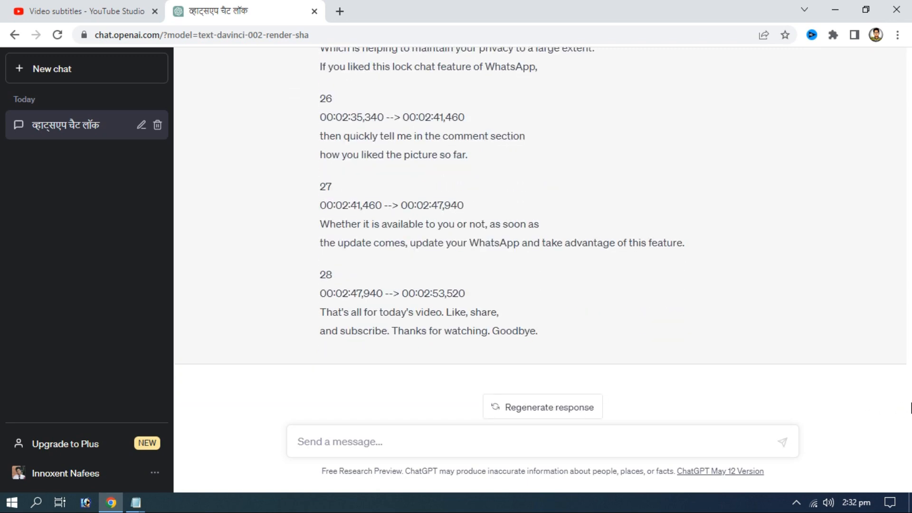
click(827, 286)
drag(515, 328, 320, 370)
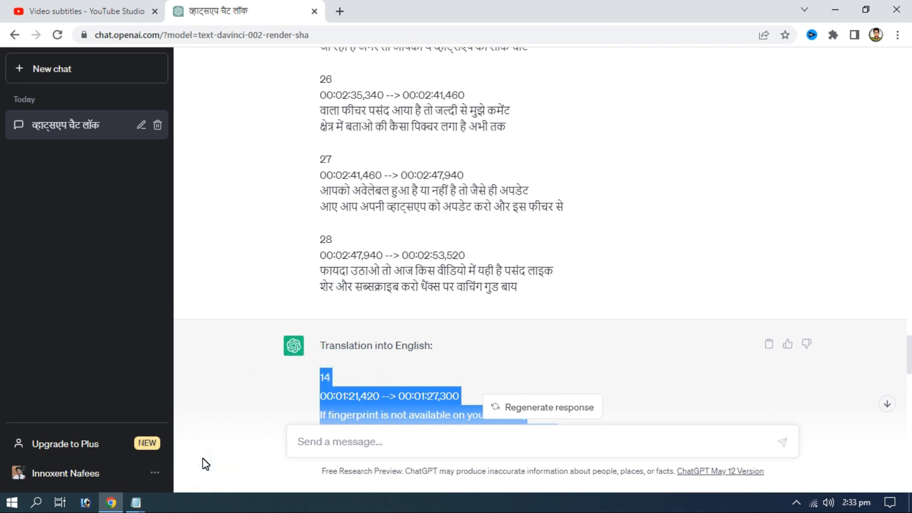
click(147, 505)
click(220, 434)
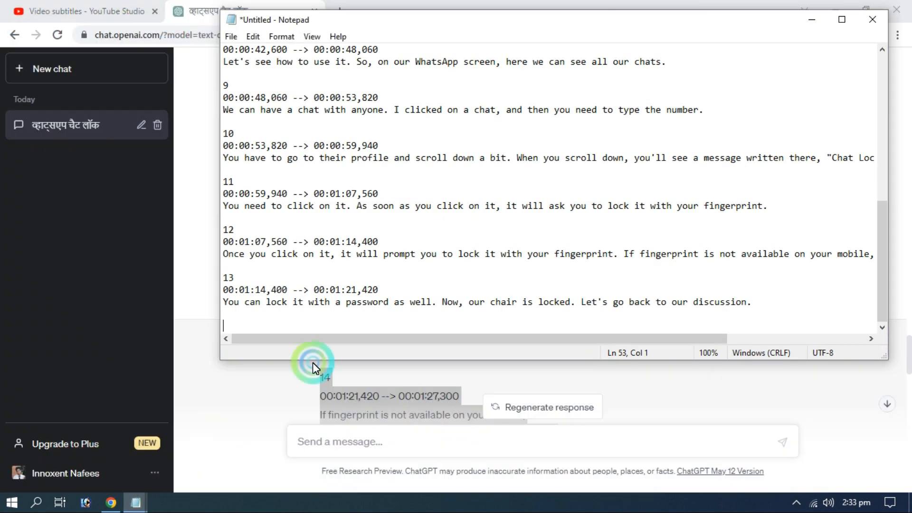
key(ctrl+End)
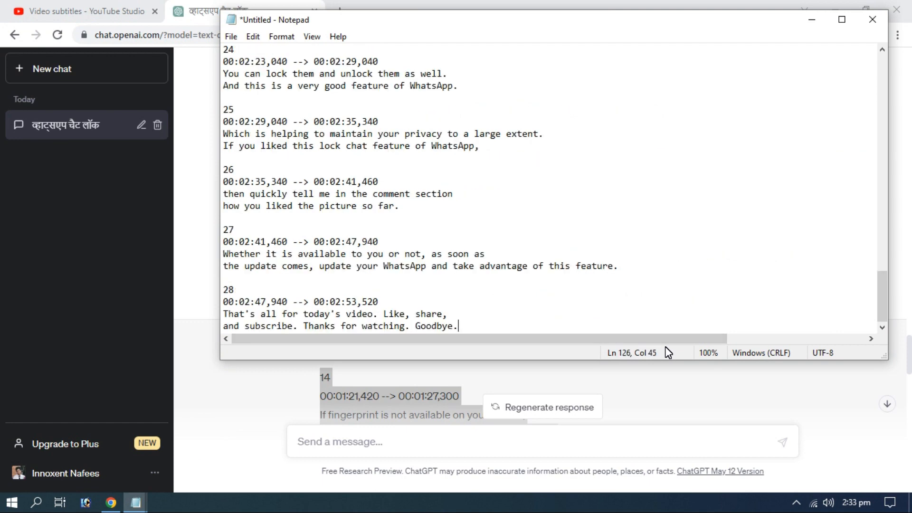
Save the assembled English caption document to the Desktop as subtitles.srt with UTF-8 encoding
drag(879, 301, 867, 85)
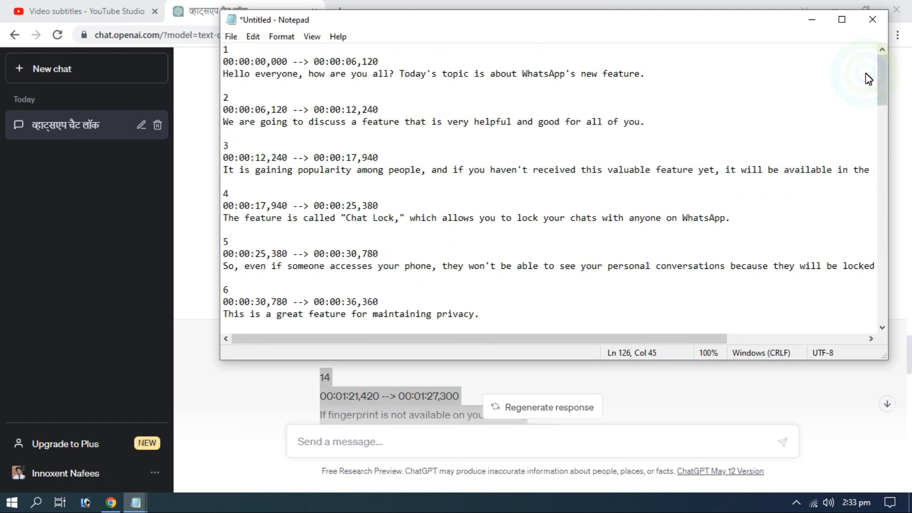
click(230, 36)
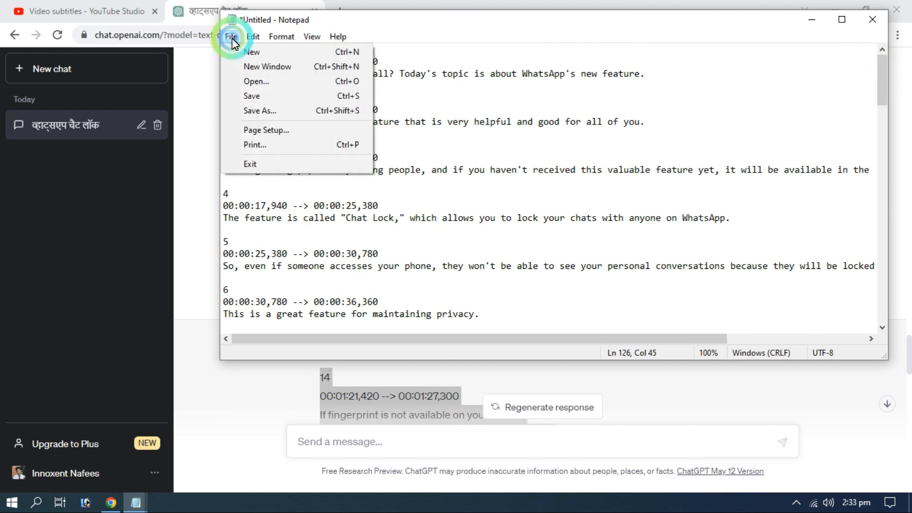
click(261, 96)
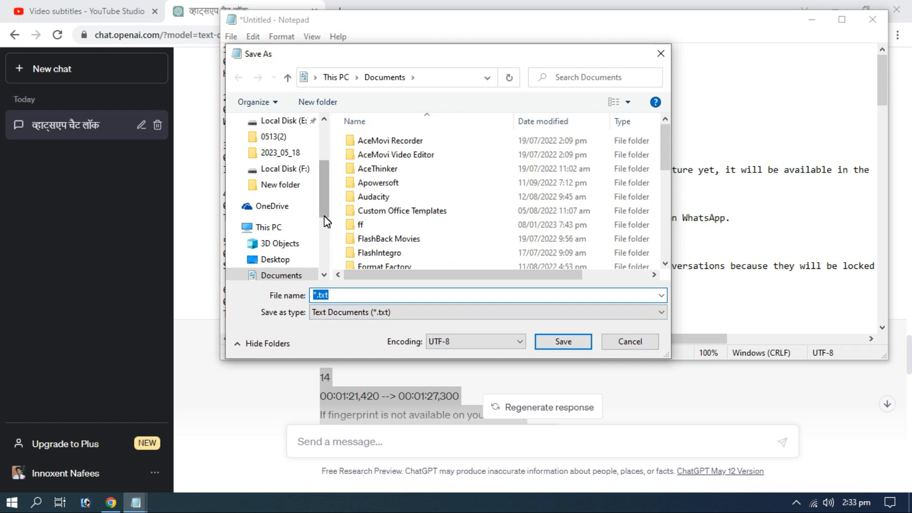
click(301, 262)
click(341, 298)
text(subtitles.srt)
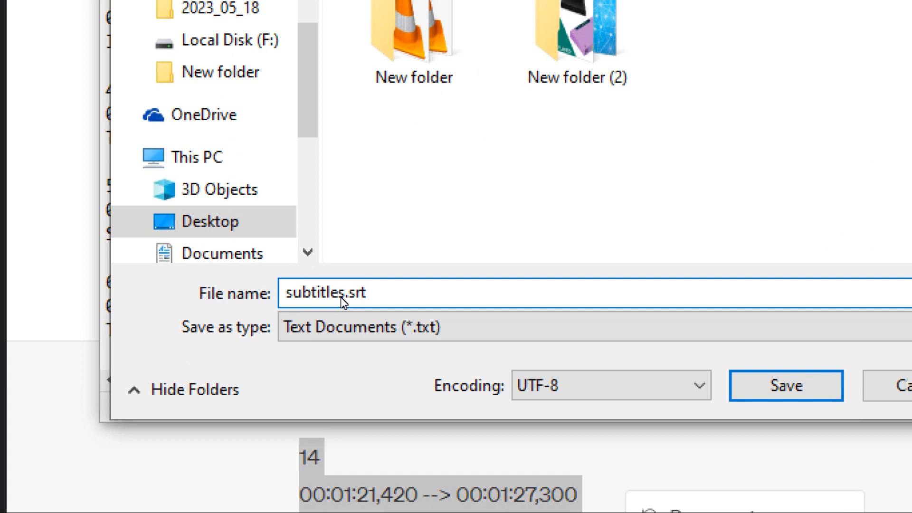
double_click(341, 297)
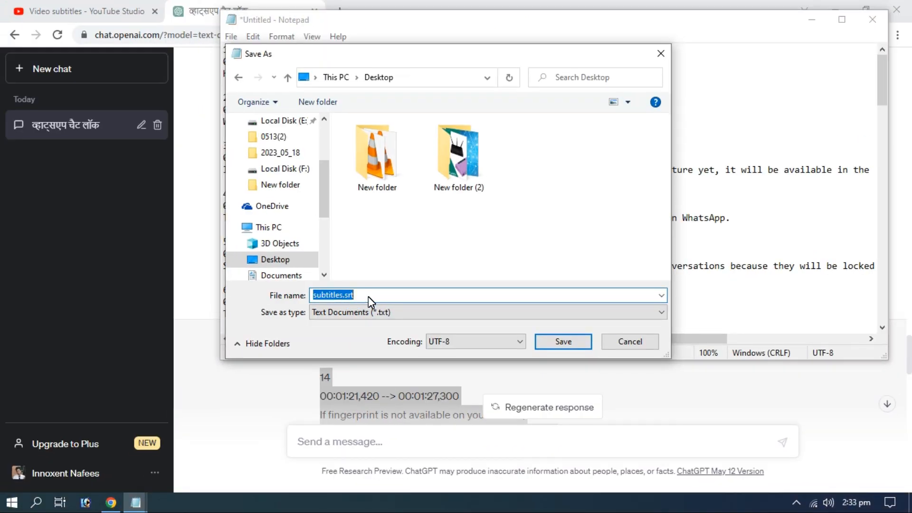
click(368, 296)
click(563, 342)
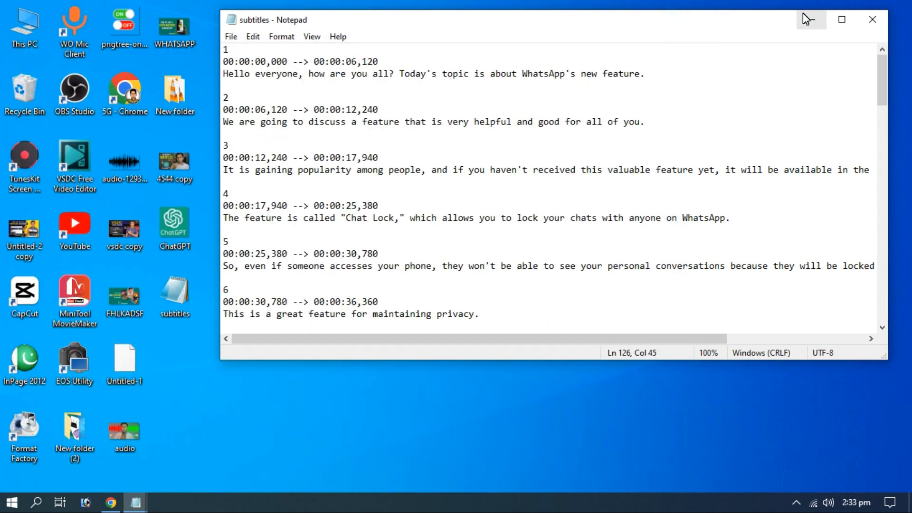
Minimize the saved caption file, switch to Chrome and close ChatGPT to return to YouTube Studio's video subtitles page
click(803, 19)
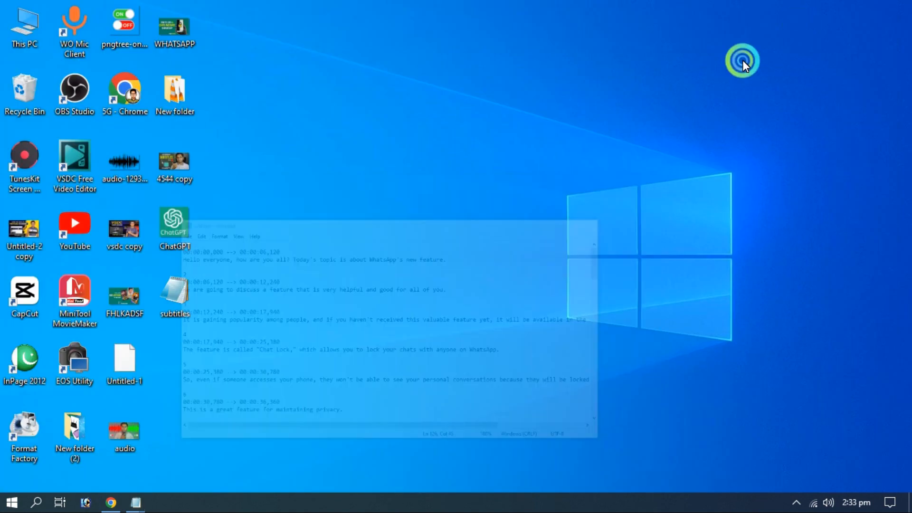
click(175, 310)
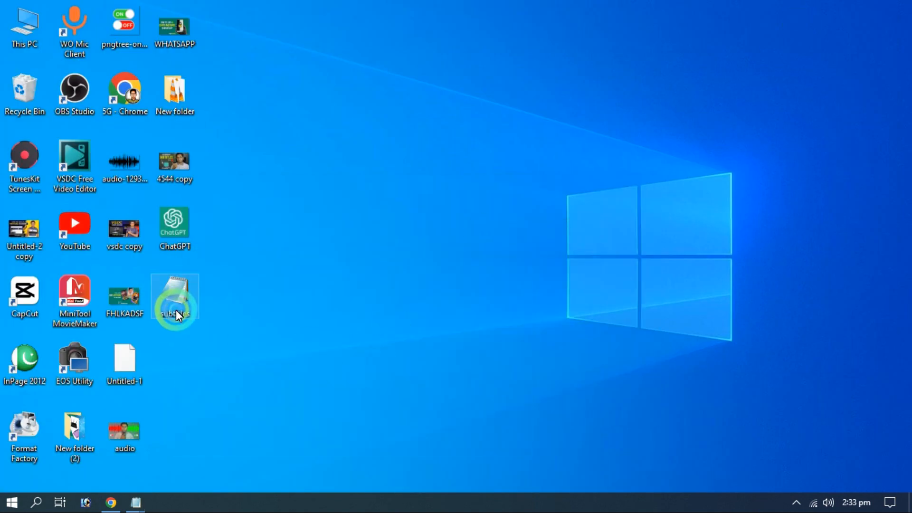
click(112, 501)
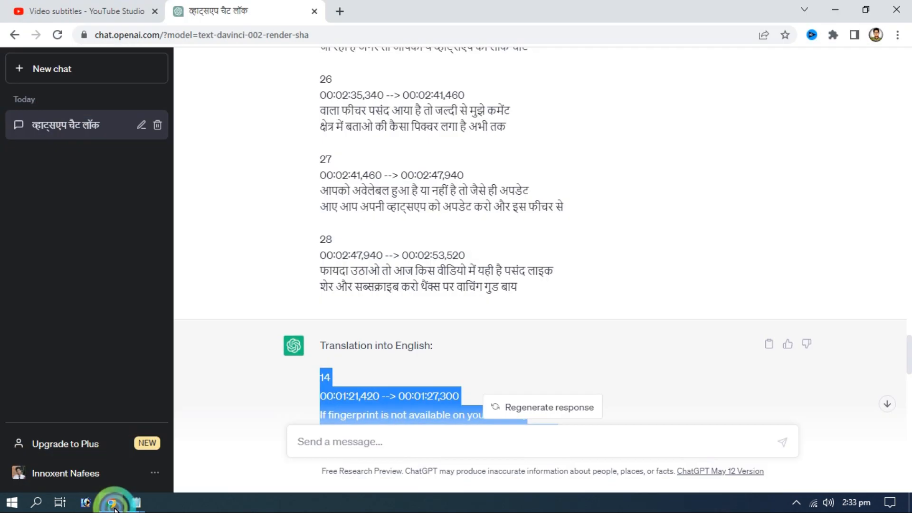
click(311, 11)
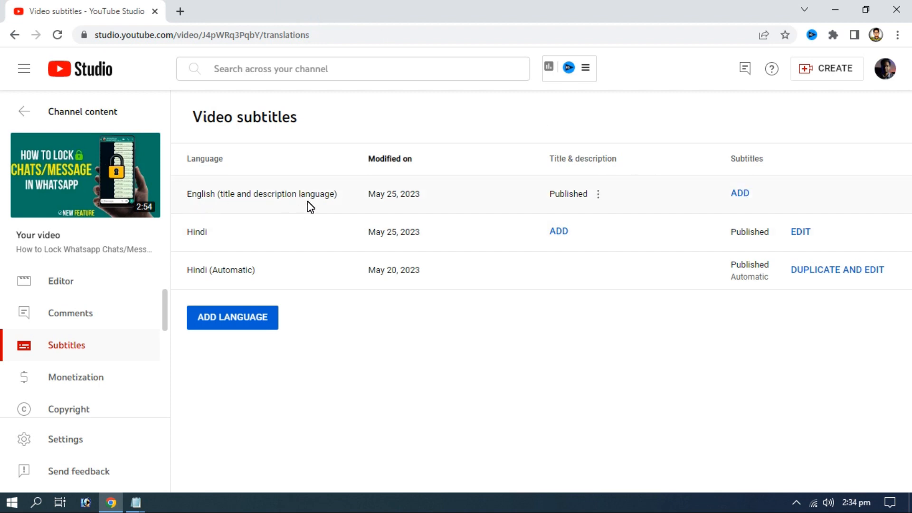
Add English subtitles to the video by uploading the subtitles file from the Desktop with timing
click(738, 200)
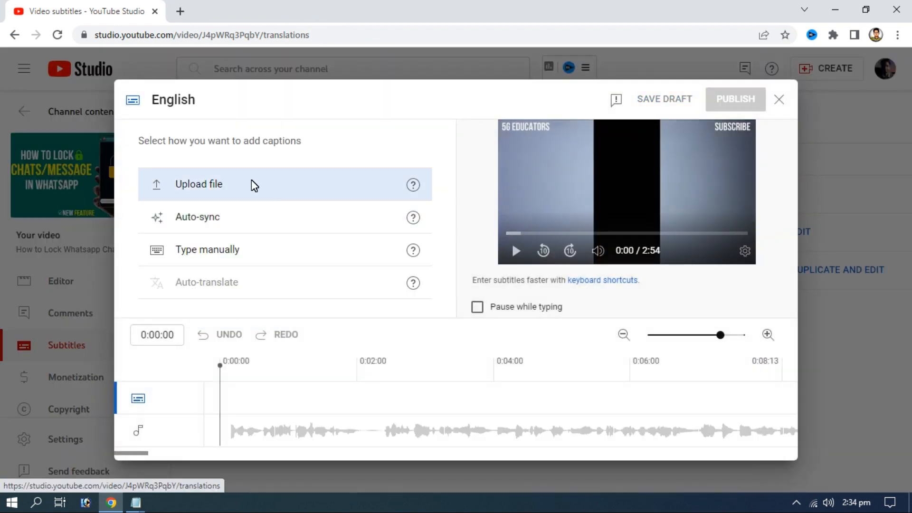
click(251, 183)
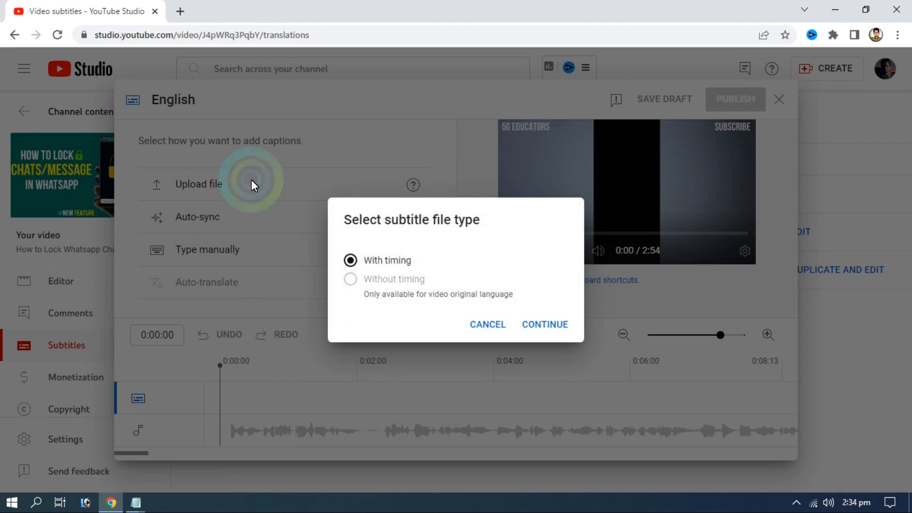
click(541, 327)
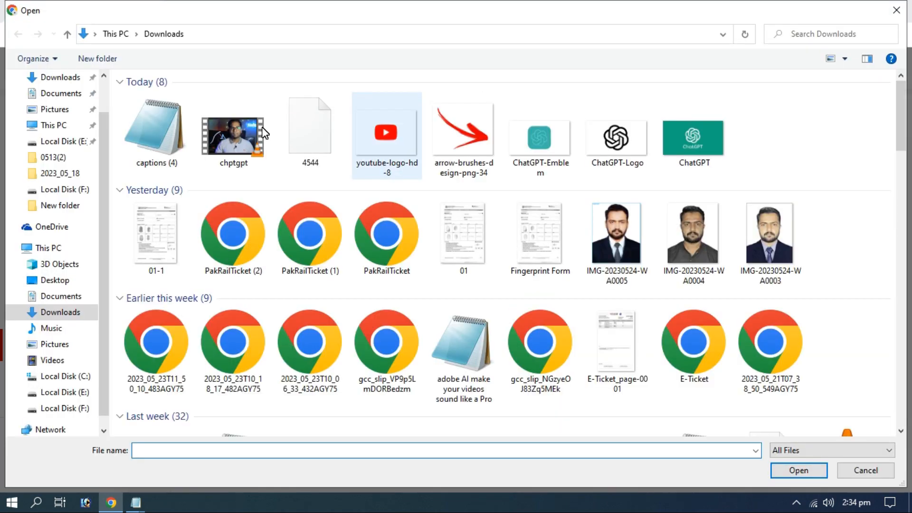
drag(103, 147, 72, 95)
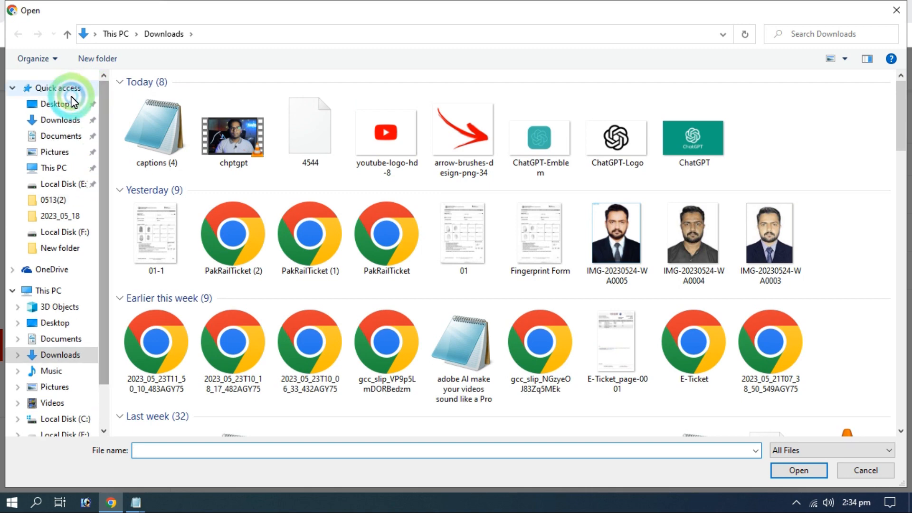
click(64, 101)
click(233, 229)
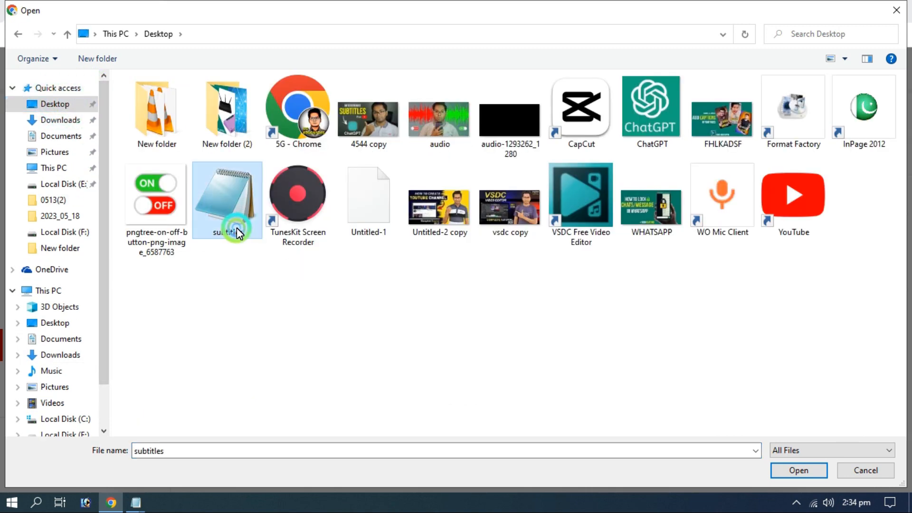
click(790, 470)
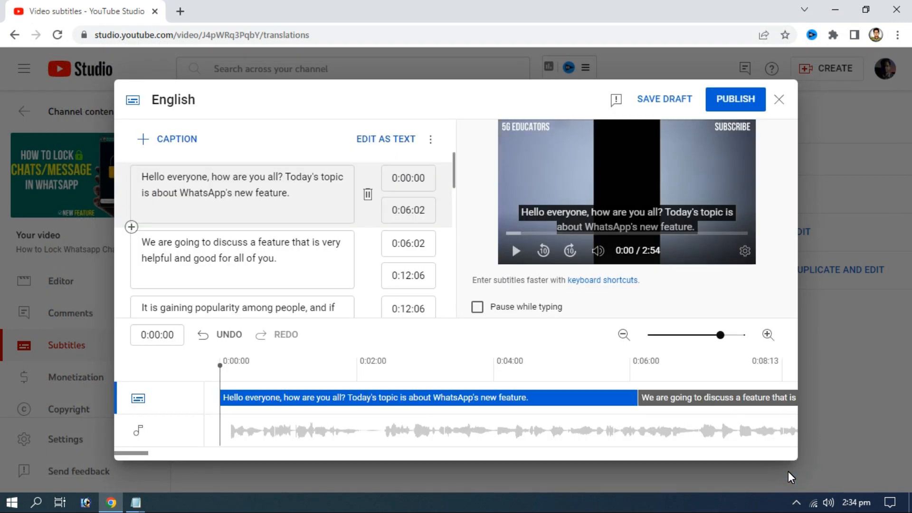
Review the uploaded English captions in the list and video preview, and publish them
drag(455, 186, 451, 151)
drag(452, 158, 474, 319)
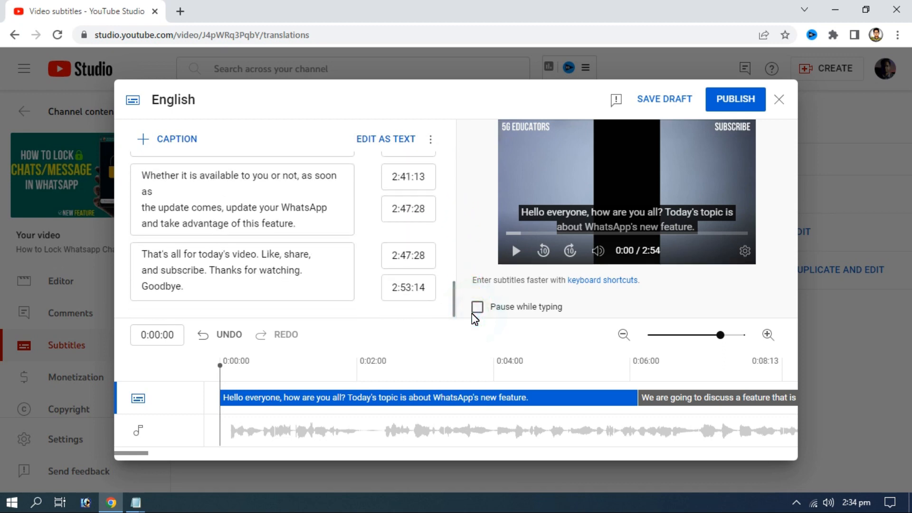
click(516, 251)
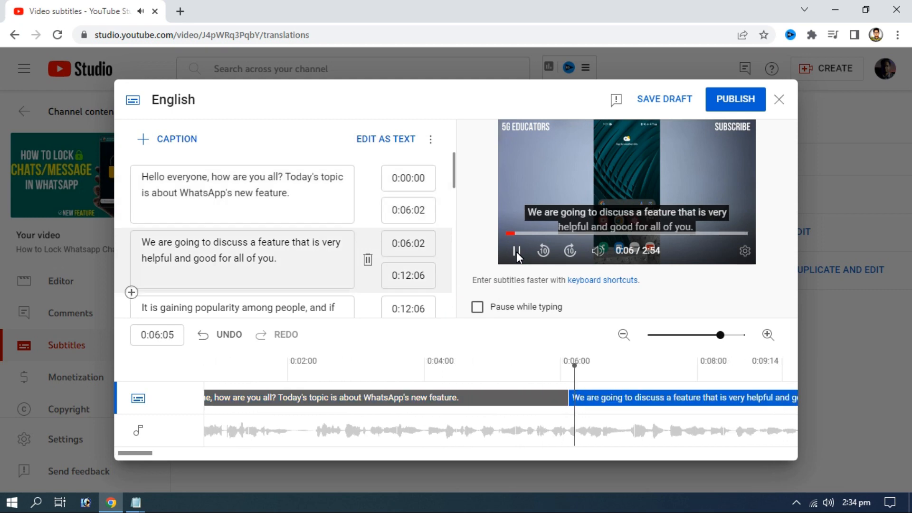
click(517, 251)
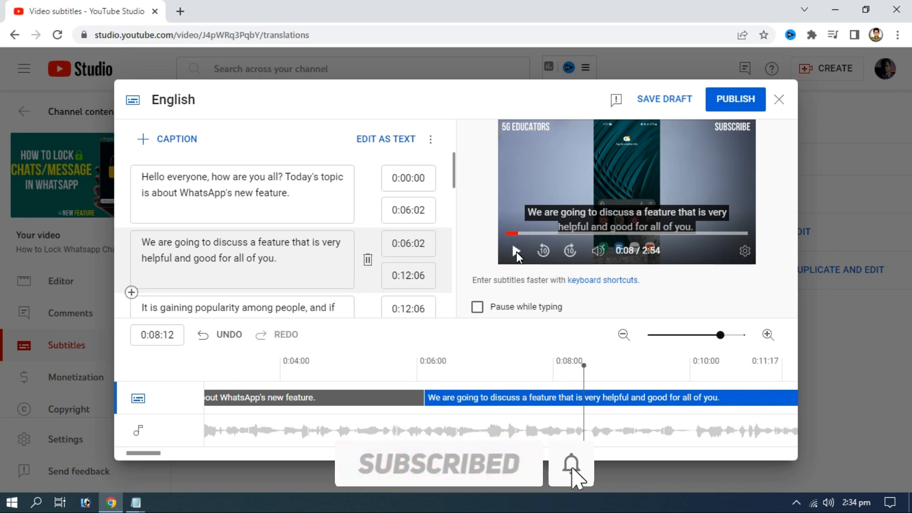
click(742, 105)
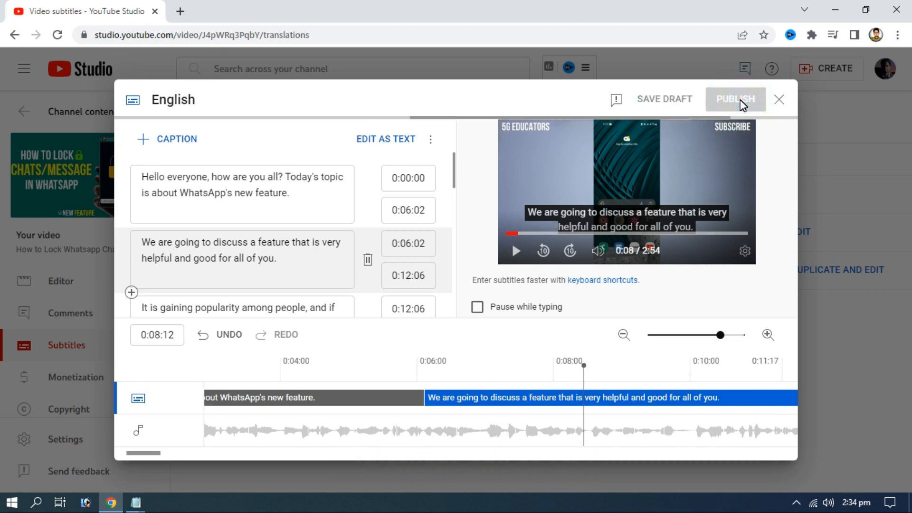